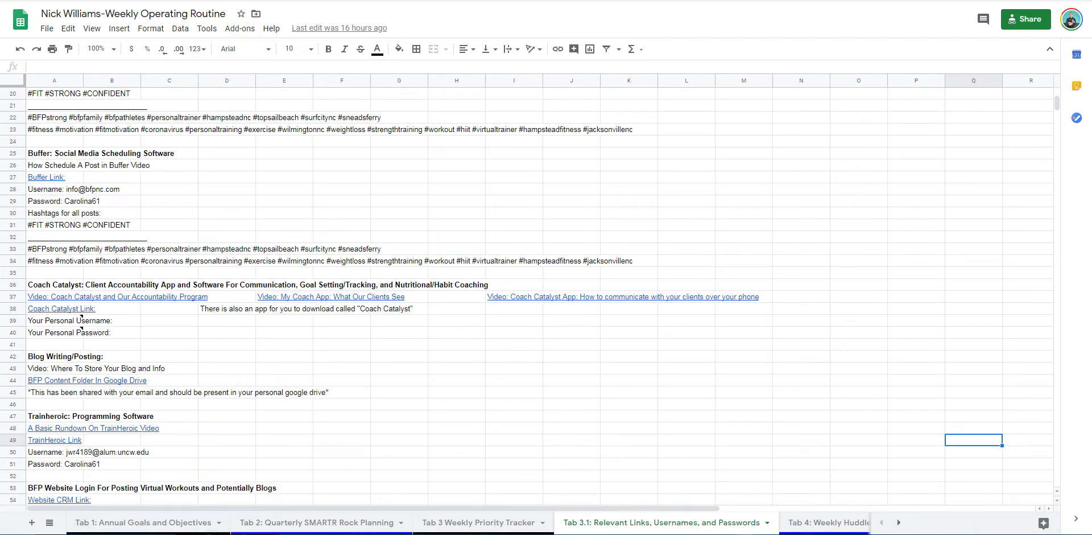
# - Close the spreadsheet and open the third coach's blogs folder inside BFP Content > Blogs and Newsletters in Google Drive
pyautogui.hotkey('ctrl', 'w')
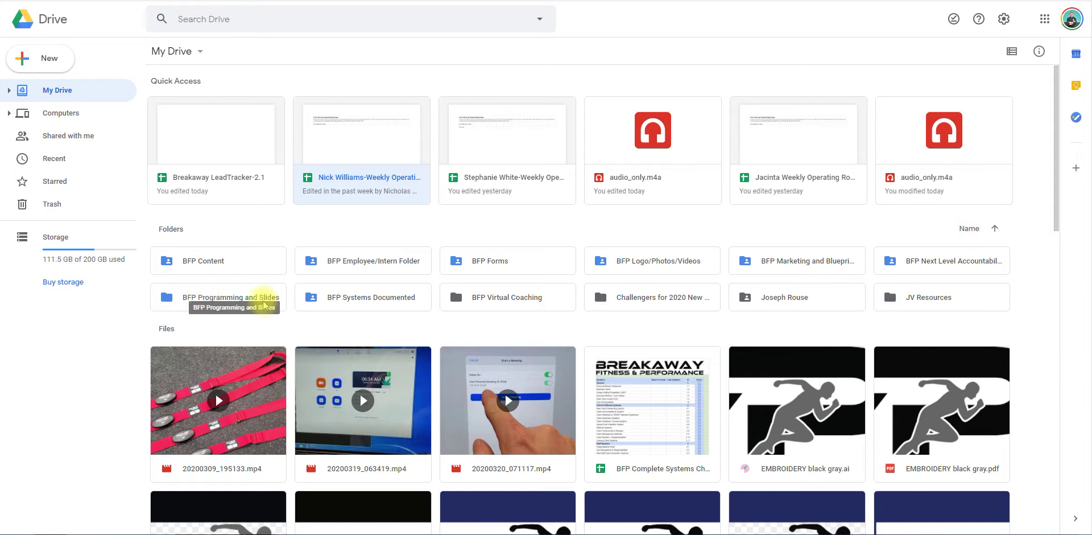
pyautogui.doubleClick(238, 260)
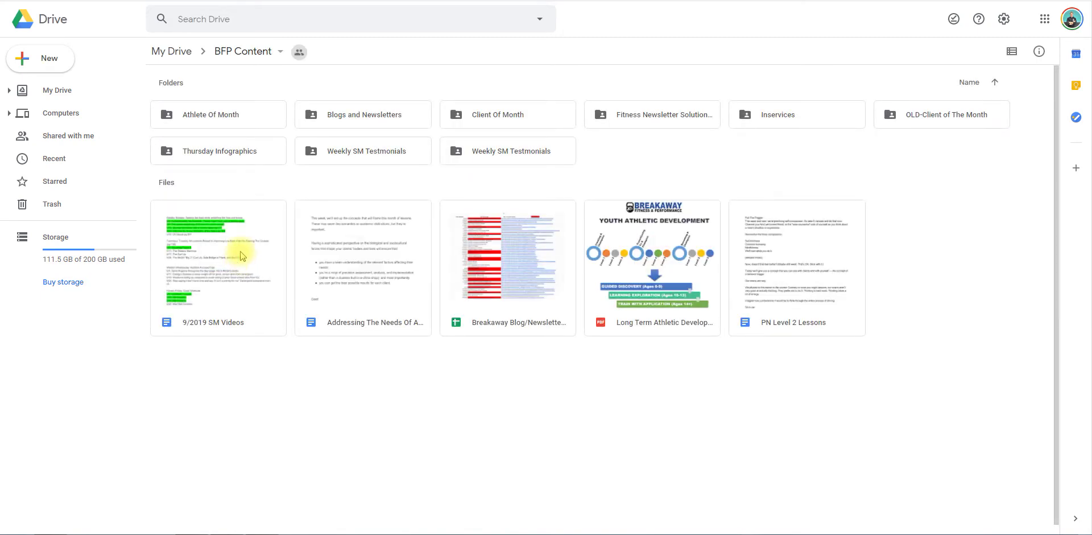
pyautogui.doubleClick(371, 113)
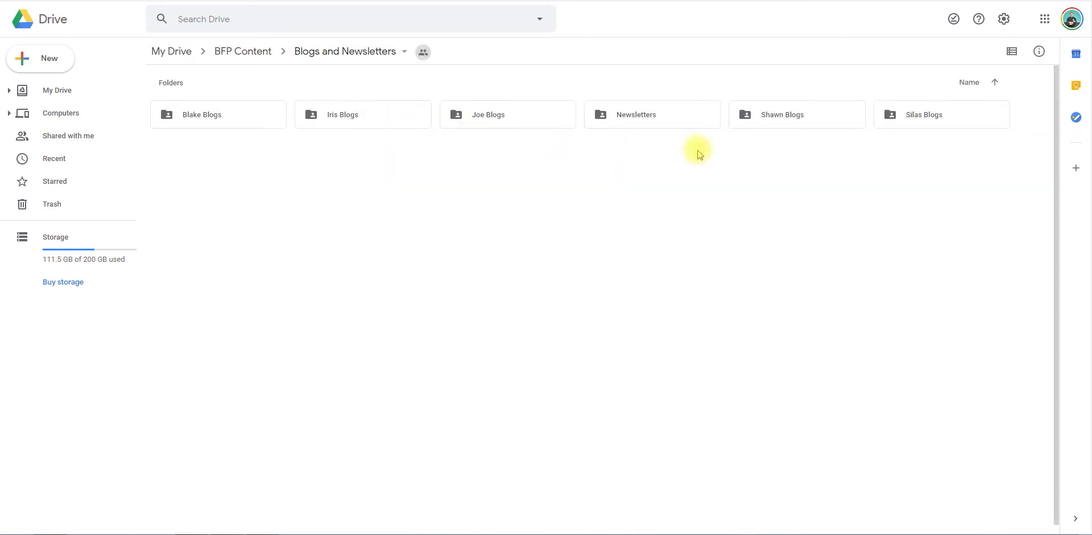
pyautogui.doubleClick(510, 119)
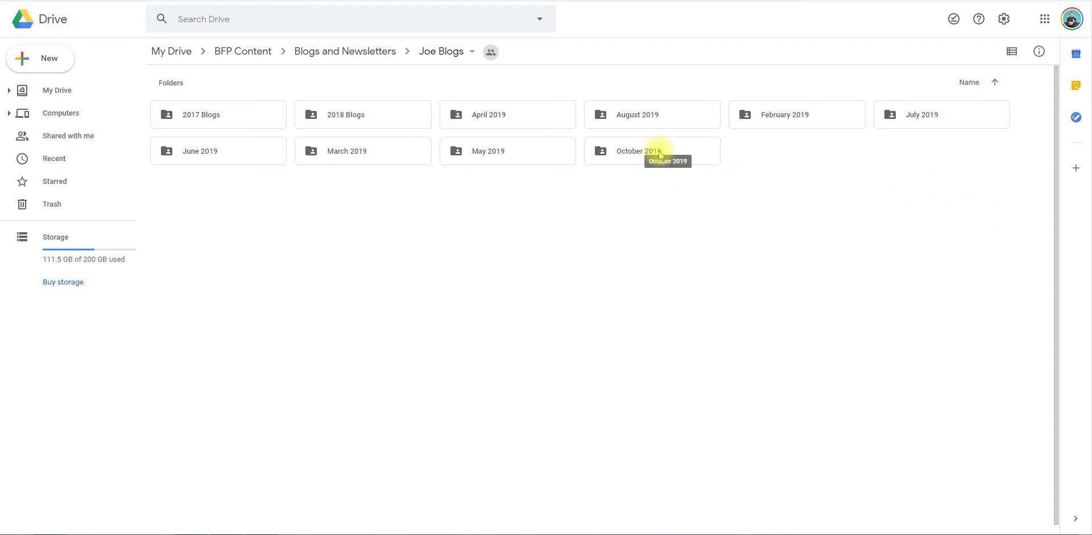
# - Look through the files in the October 2019 folder and return to the coach's blogs folder
pyautogui.doubleClick(608, 152)
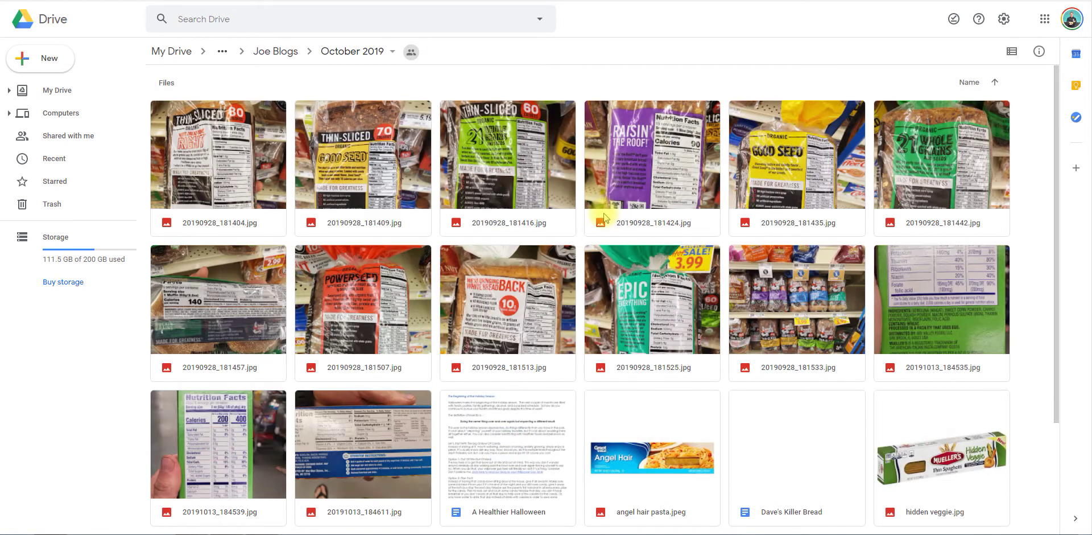
pyautogui.scroll(-3, 662, 363)
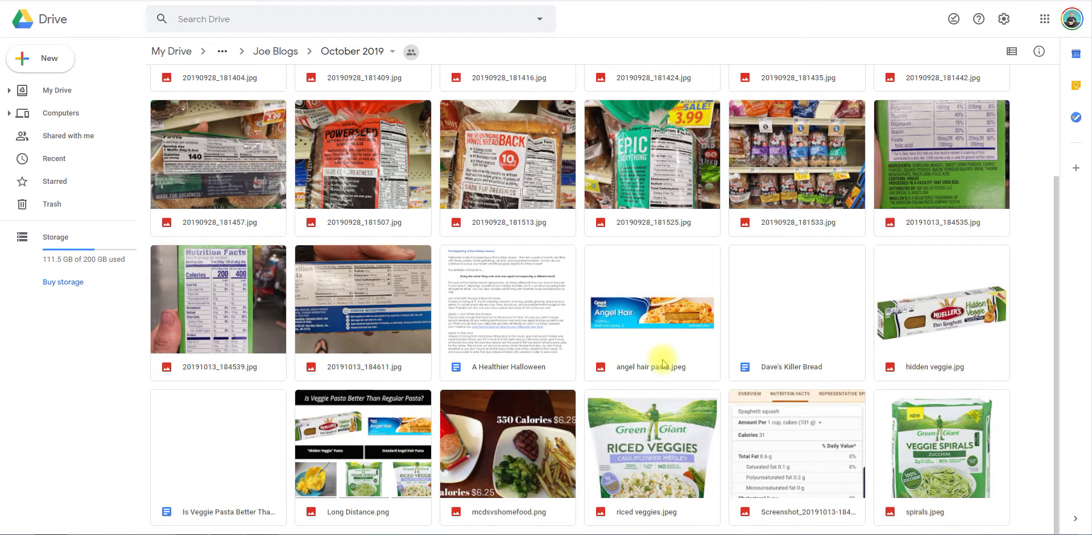
pyautogui.scroll(3, 663, 358)
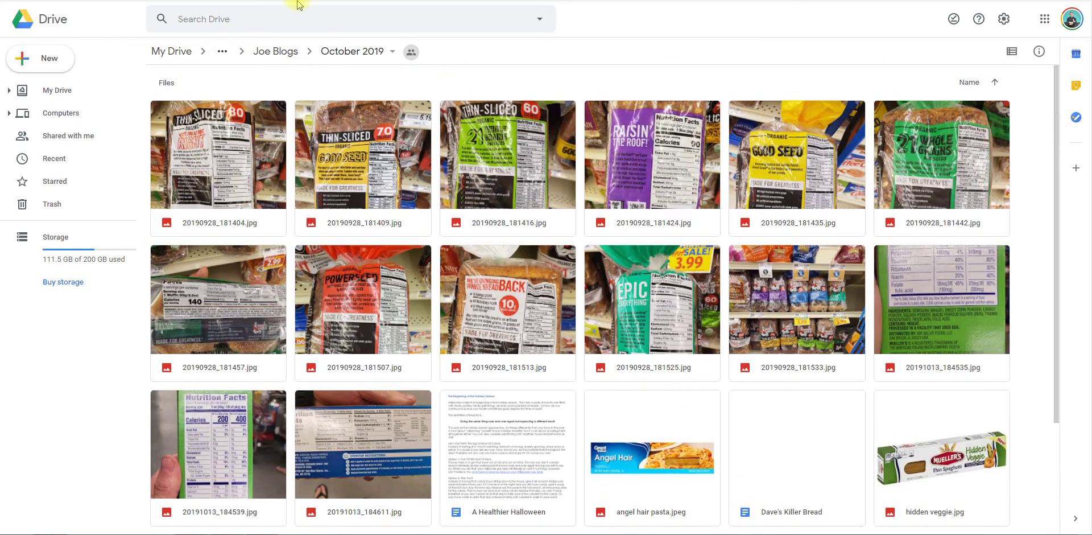
pyautogui.click(280, 59)
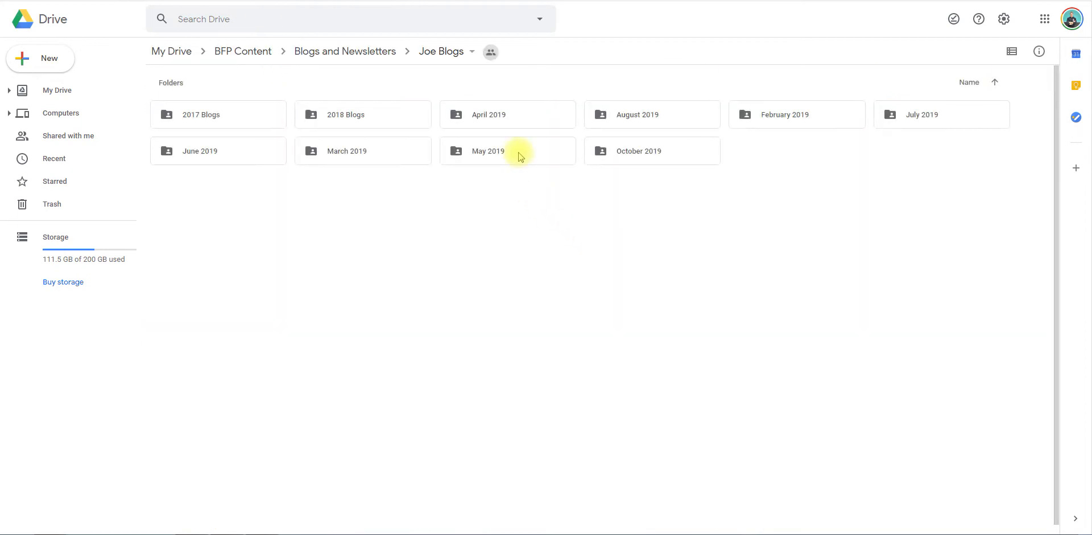
# - View the document "Should You Train When In Pain?" from the May 2019 folder and return to the coach's blogs folder
pyautogui.doubleClick(519, 152)
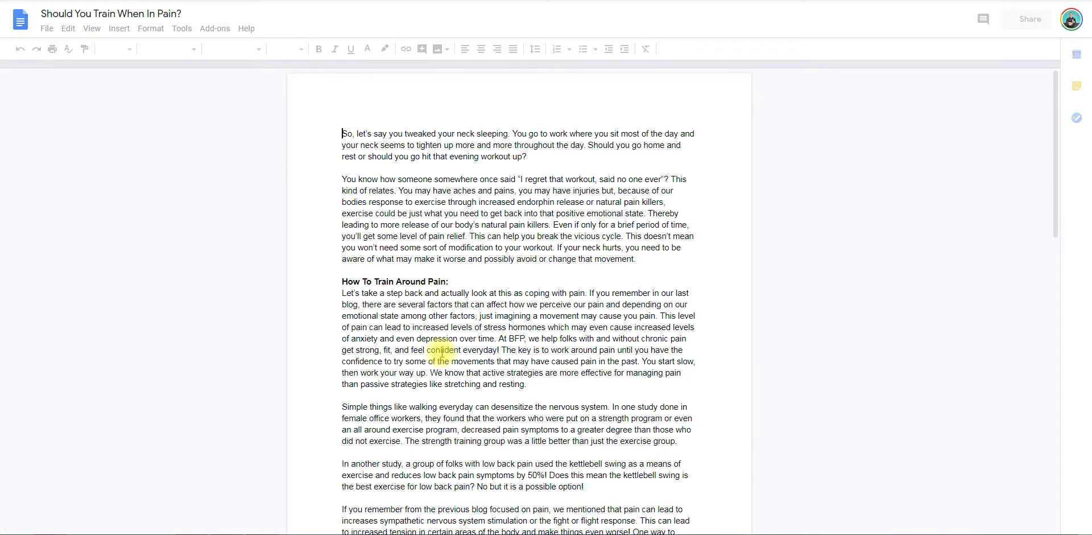
pyautogui.hotkey('ctrl', 'w')
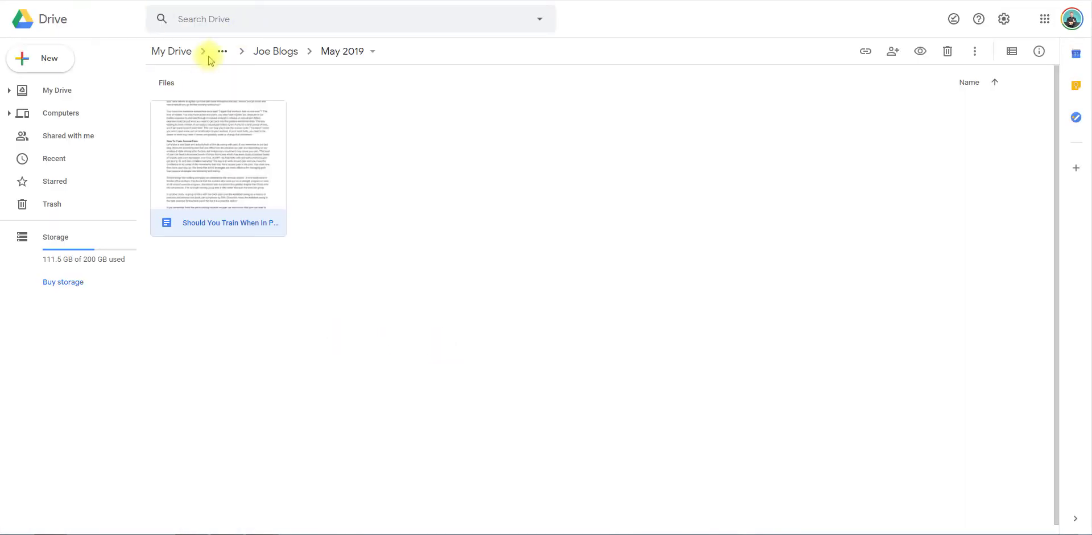
pyautogui.click(262, 51)
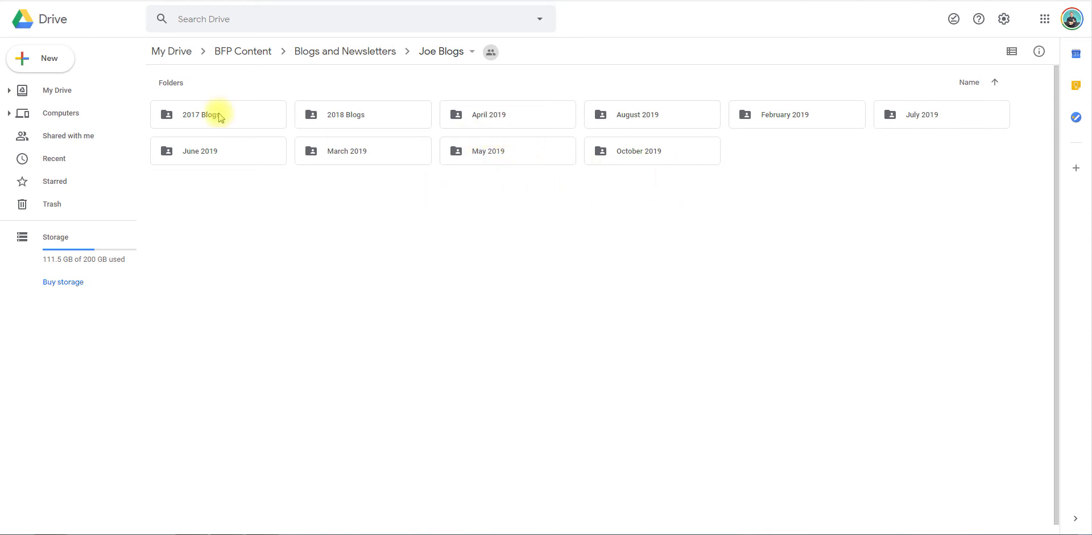
pyautogui.click(30, 54)
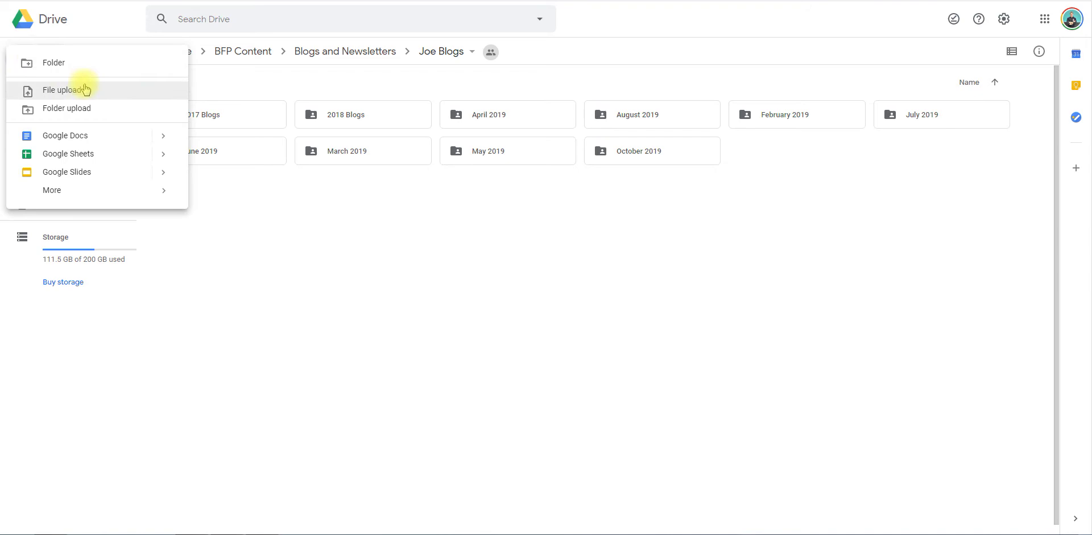
pyautogui.click(71, 64)
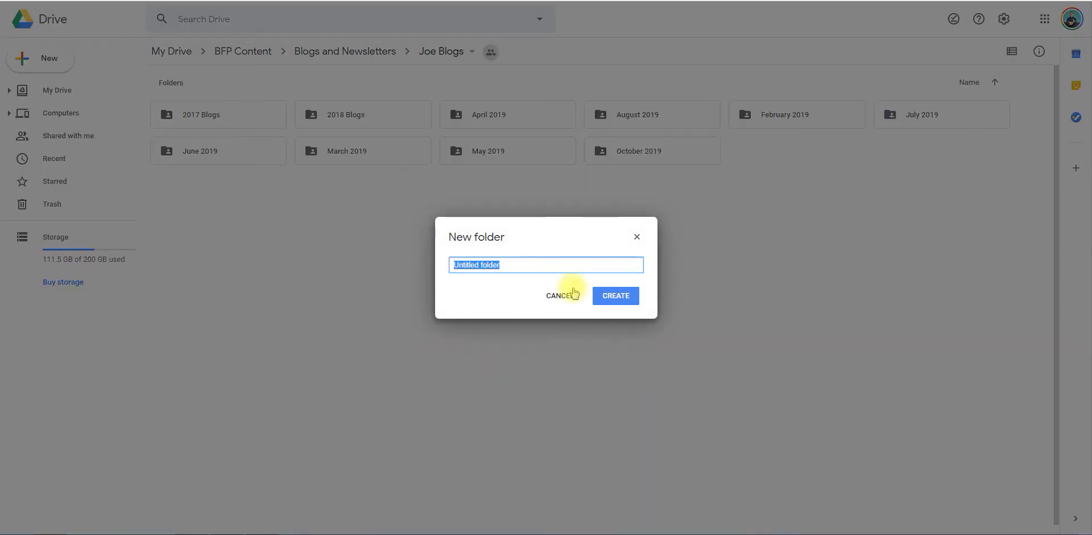
pyautogui.click(636, 237)
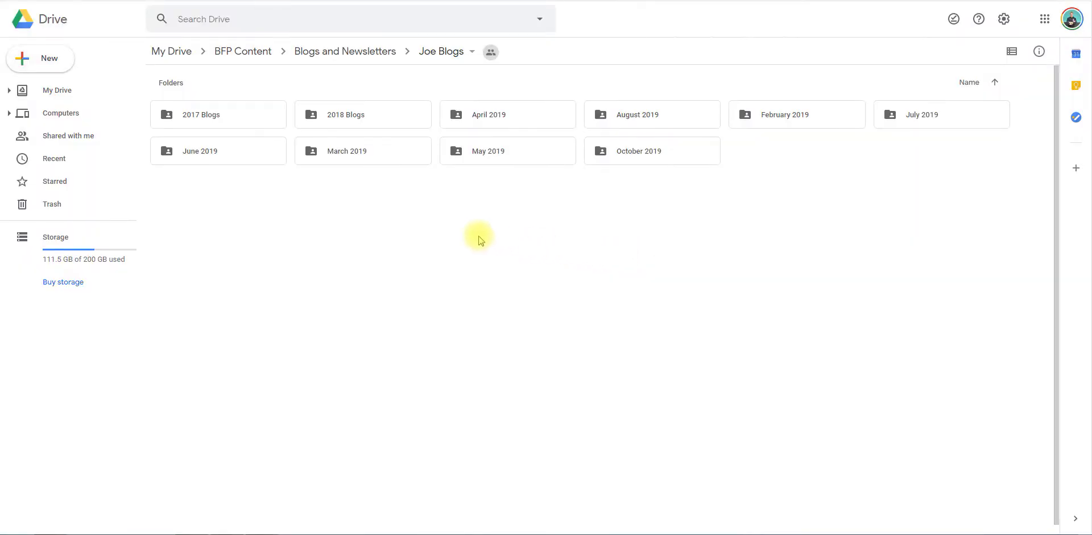
# - Open the May 2019 folder and show the options for creating a new Google Docs file there
pyautogui.doubleClick(515, 161)
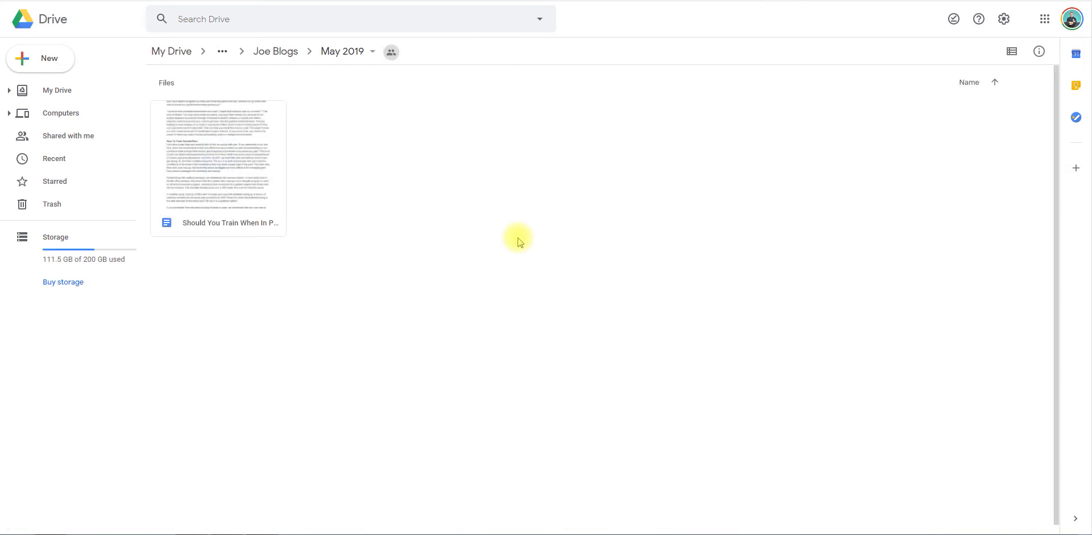
pyautogui.click(56, 60)
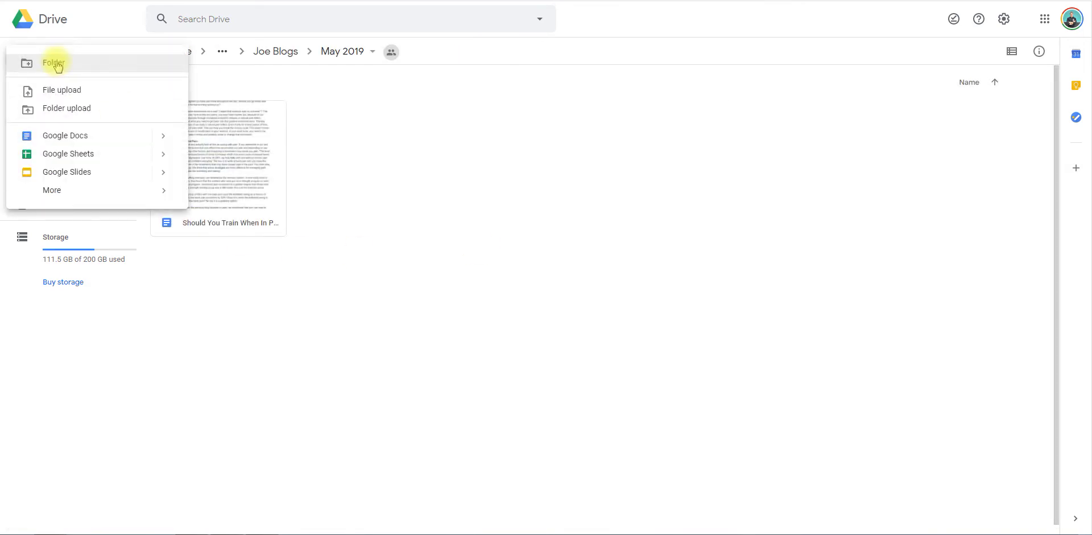
pyautogui.click(80, 138)
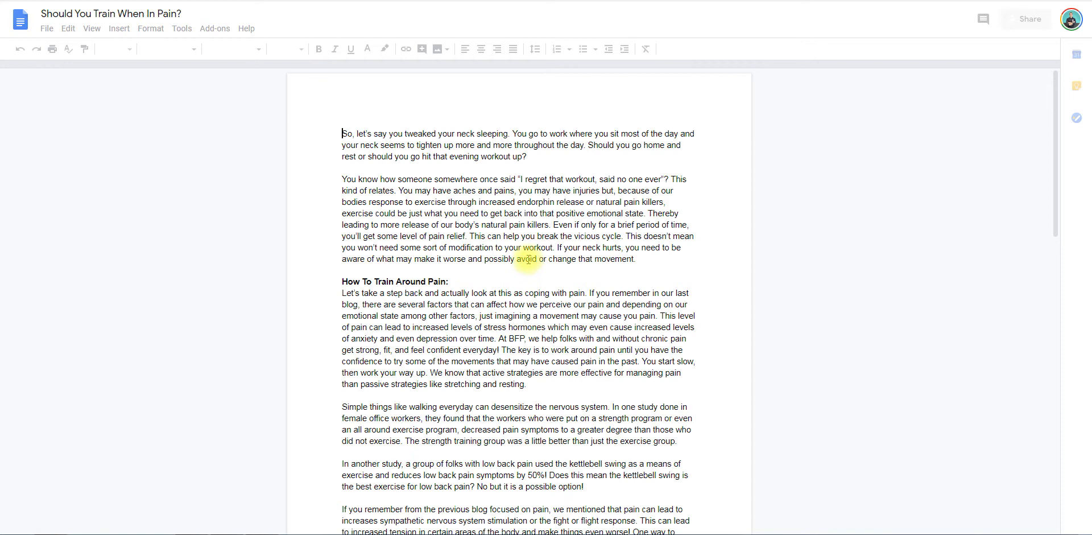
# - Examine the layout of the blog document "Should You Train When In Pain?", including its section headings and video links, and return to May 2019
pyautogui.scroll(-6, 528, 259)
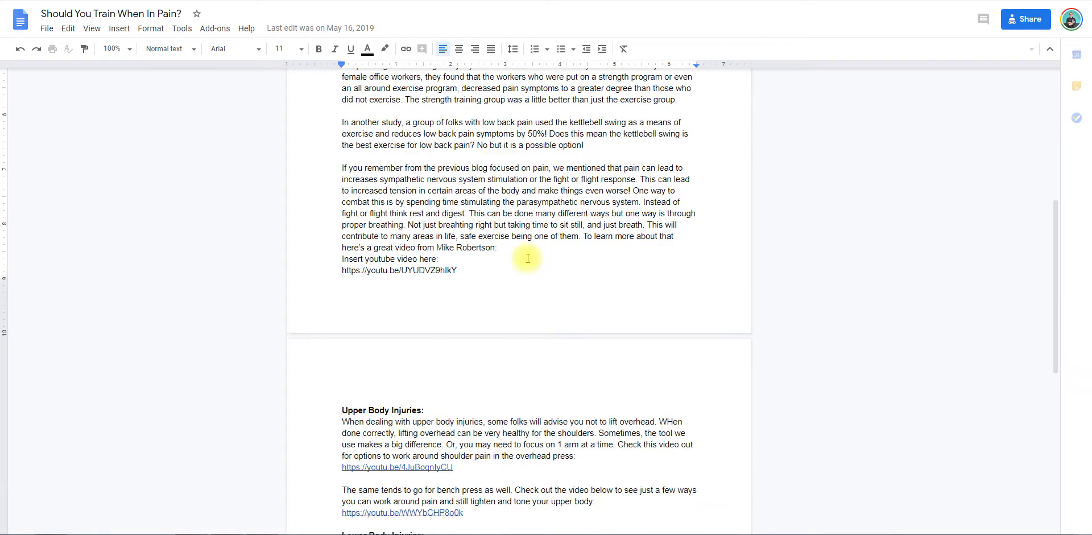
pyautogui.scroll(-1, 528, 258)
pyautogui.scroll(-6, 461, 375)
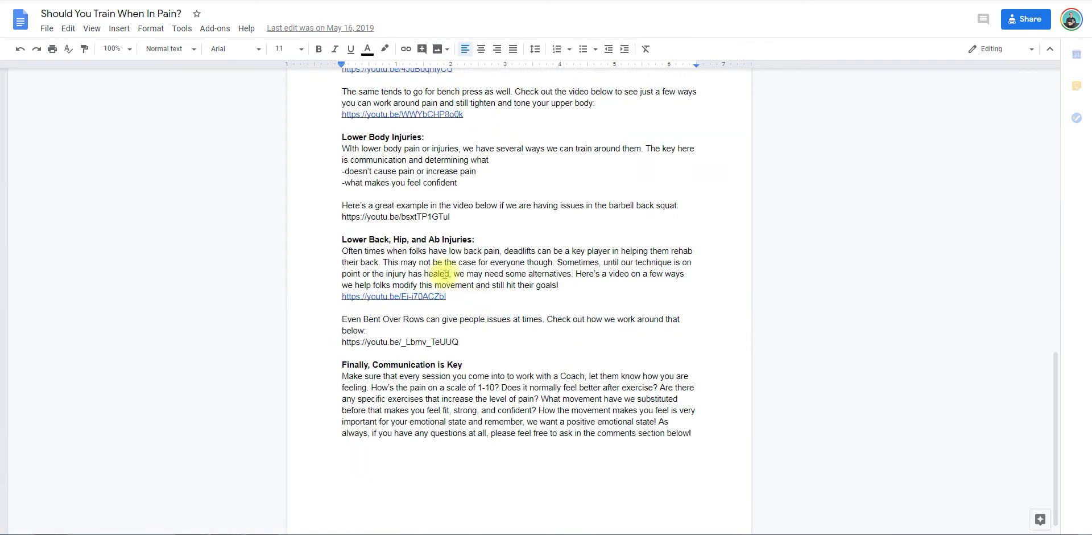
pyautogui.scroll(-1, 461, 277)
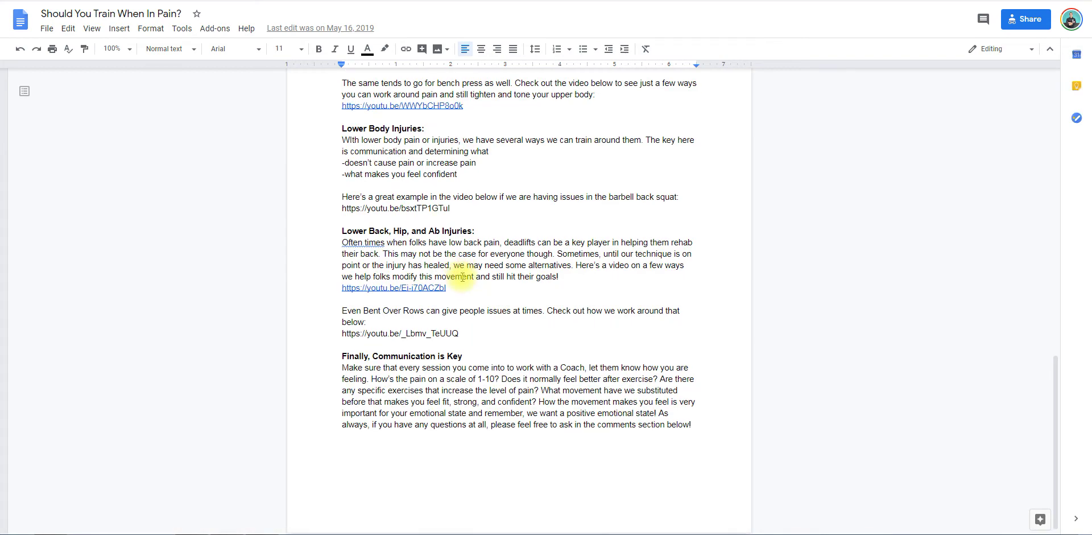
pyautogui.scroll(10, 464, 271)
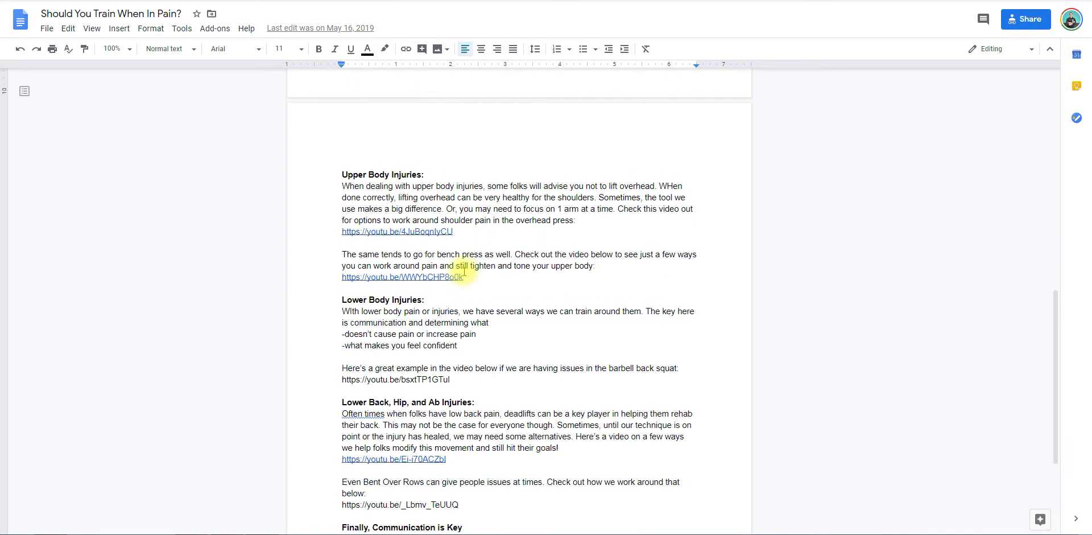
pyautogui.scroll(4, 425, 207)
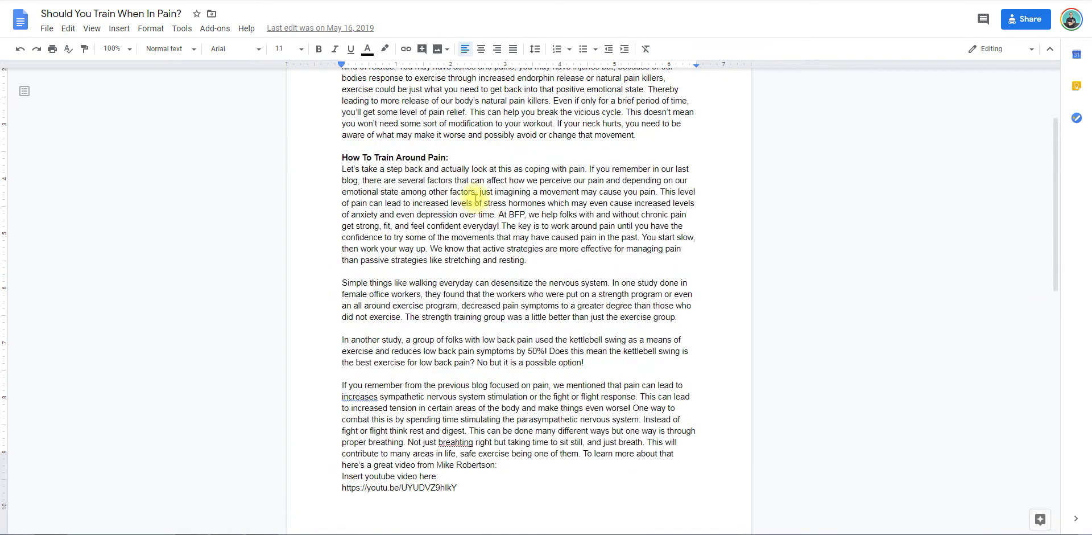
pyautogui.click(337, 1)
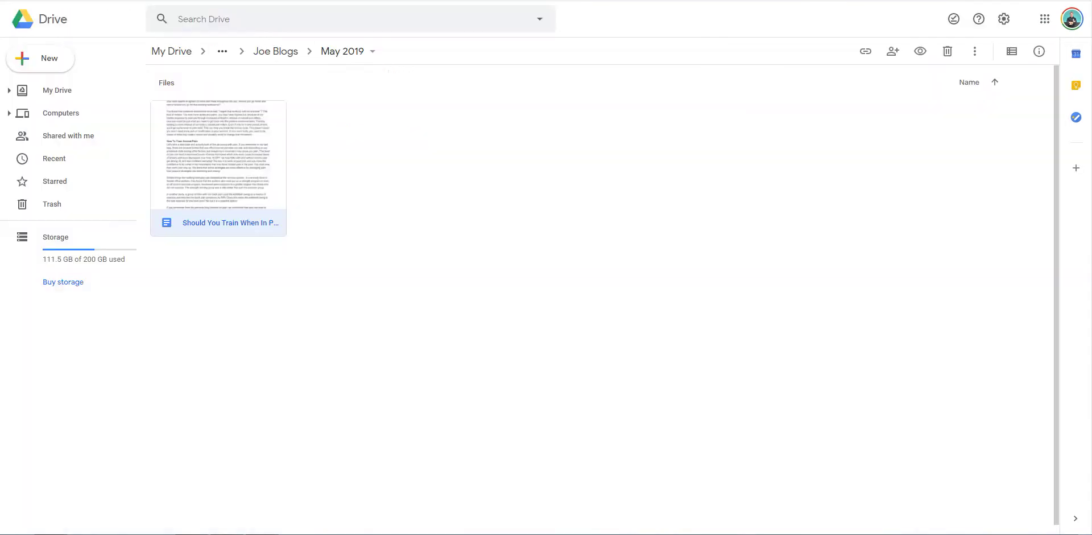
pyautogui.click(619, 217)
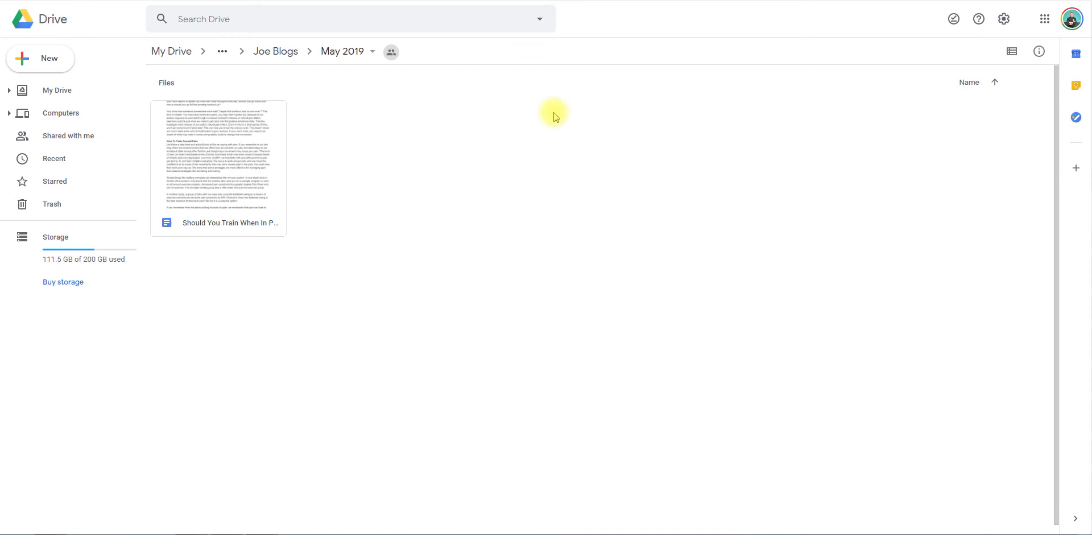
# - Examine the repurposing plan, blog text and graphic placeholder in "Are You Putting Too Much Fat On Your Plate?" from the March 2019 folder
pyautogui.click(276, 52)
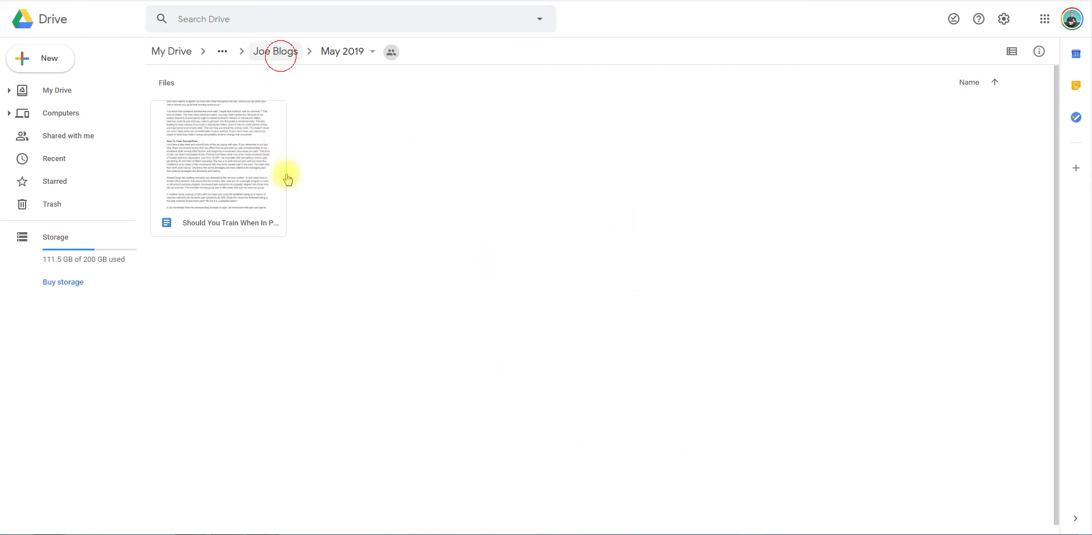
pyautogui.doubleClick(367, 153)
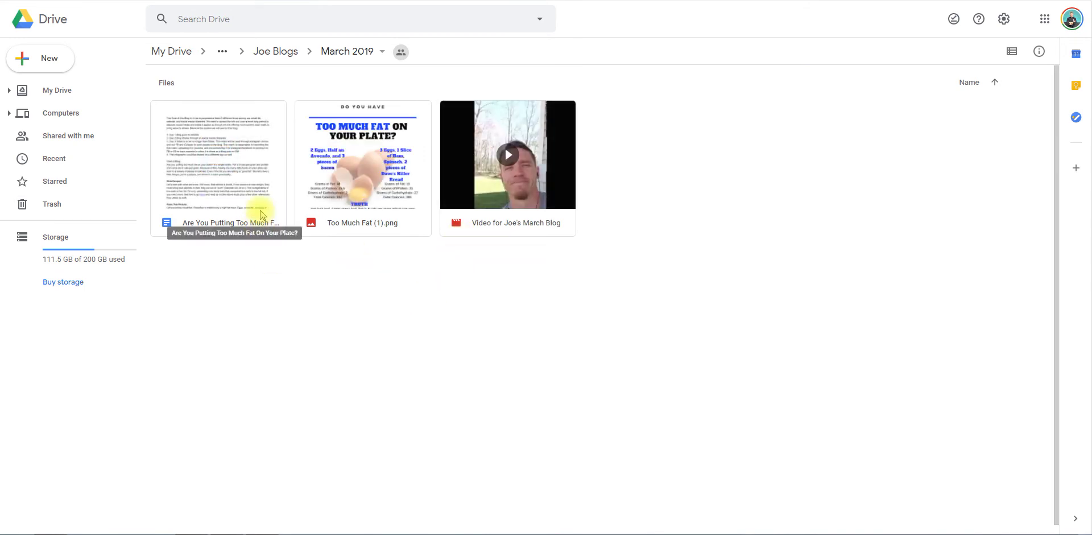
pyautogui.doubleClick(233, 221)
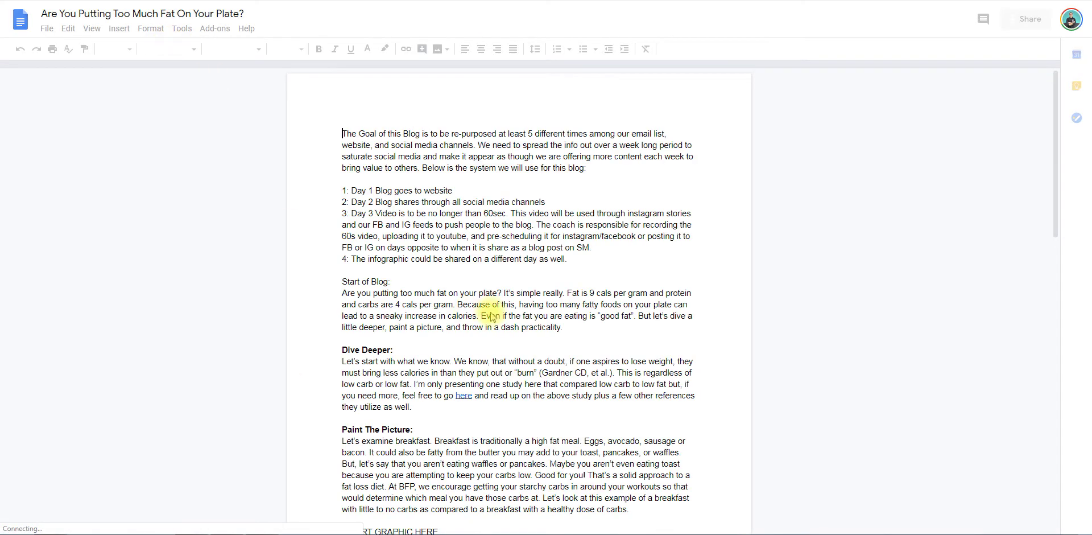
pyautogui.scroll(-3, 492, 312)
pyautogui.scroll(-1, 492, 312)
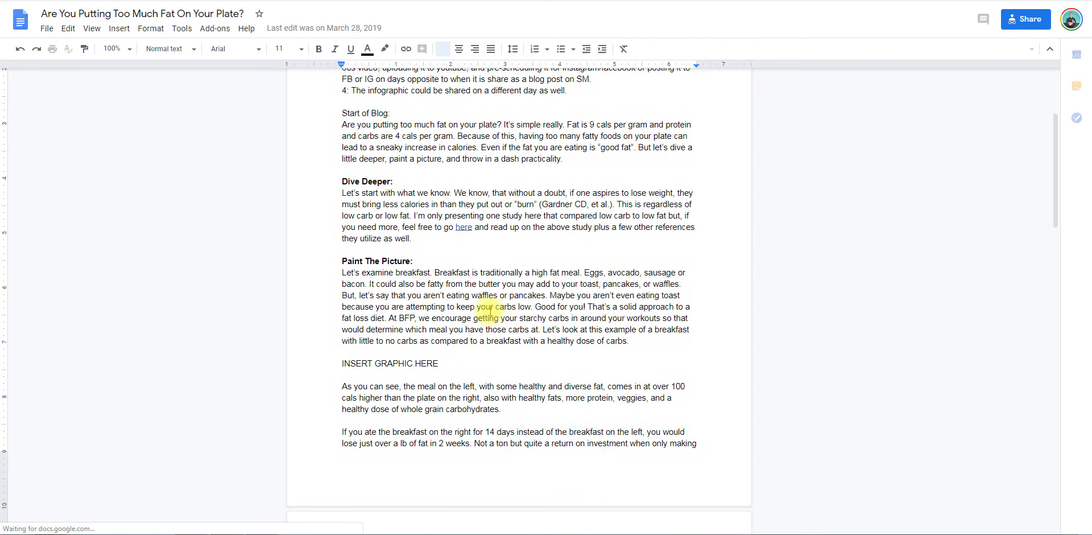
pyautogui.scroll(3, 348, 186)
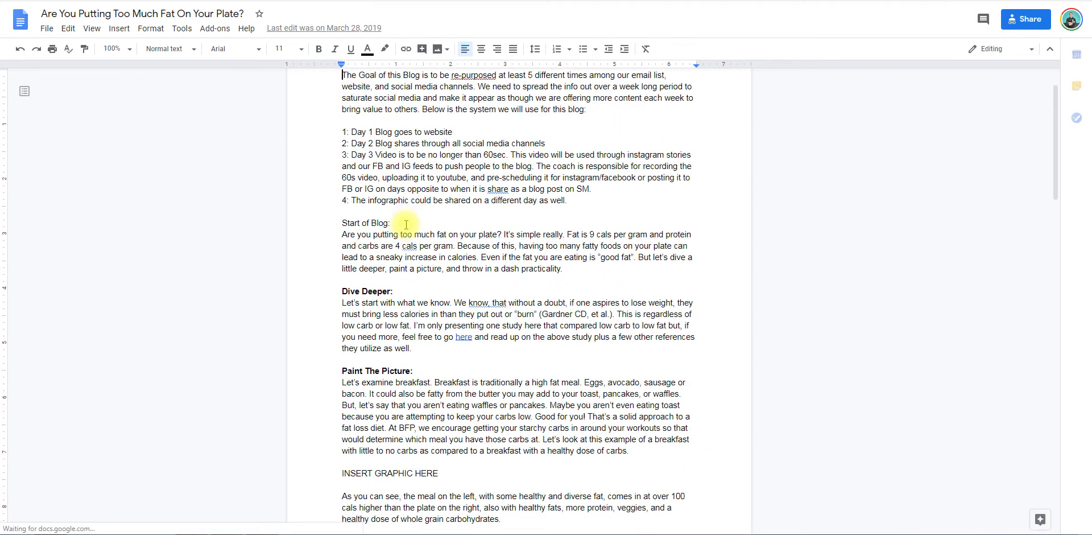
pyautogui.scroll(-4, 444, 285)
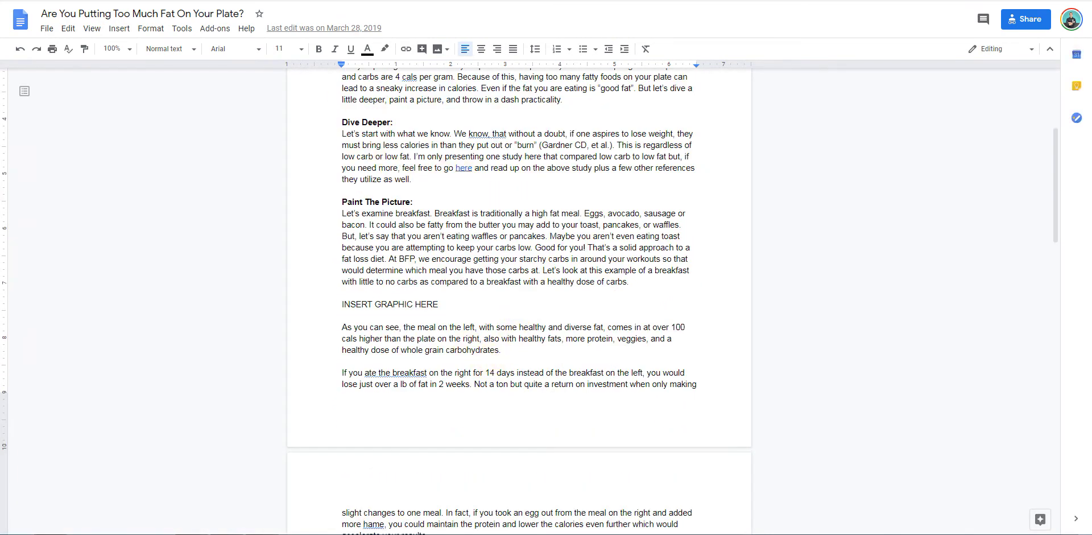
pyautogui.hotkey('ctrl', 'w')
# - Preview the infographic "Too Much Fat (1).png" in the March 2019 folder and close the preview
pyautogui.doubleClick(383, 221)
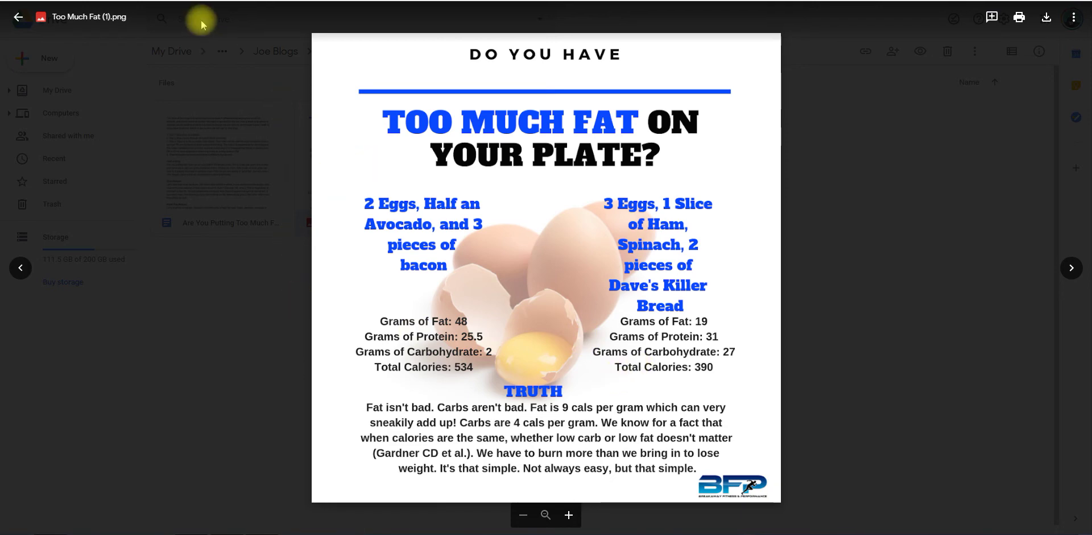
pyautogui.click(825, 284)
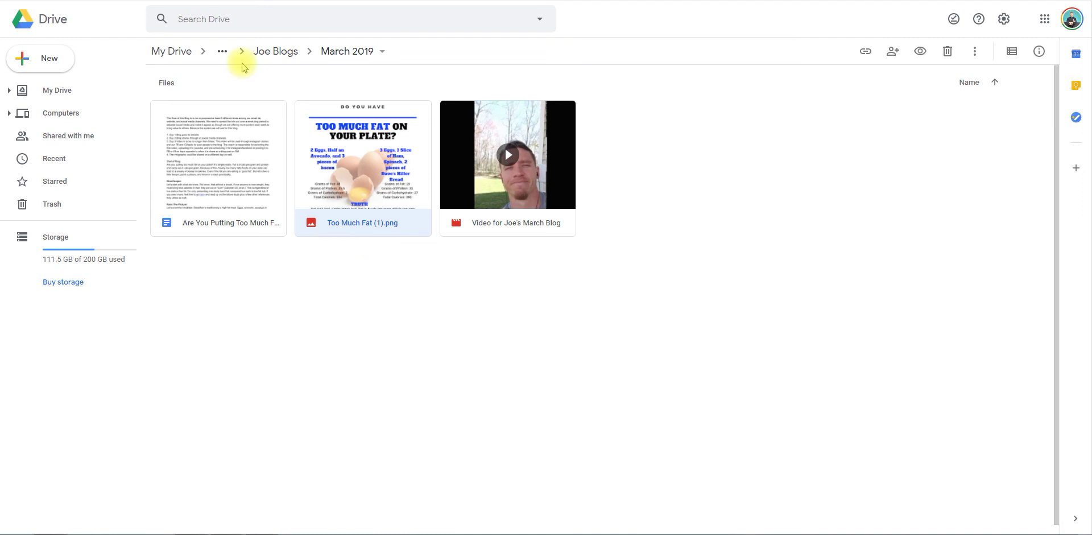
# - Get a shareable link for the March 2019 folder with link sharing turned on
pyautogui.click(228, 54)
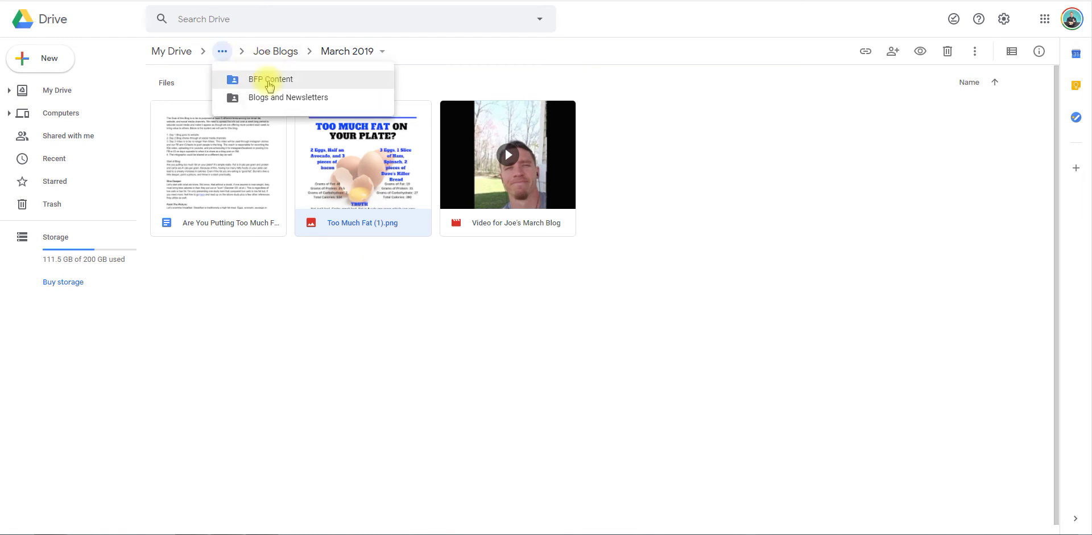
pyautogui.click(396, 358)
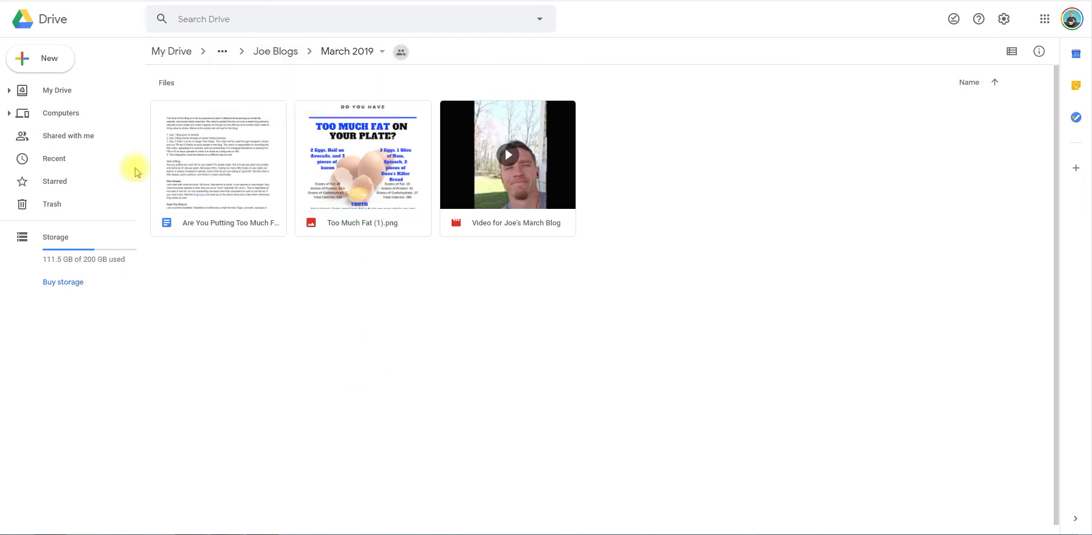
pyautogui.click(381, 52)
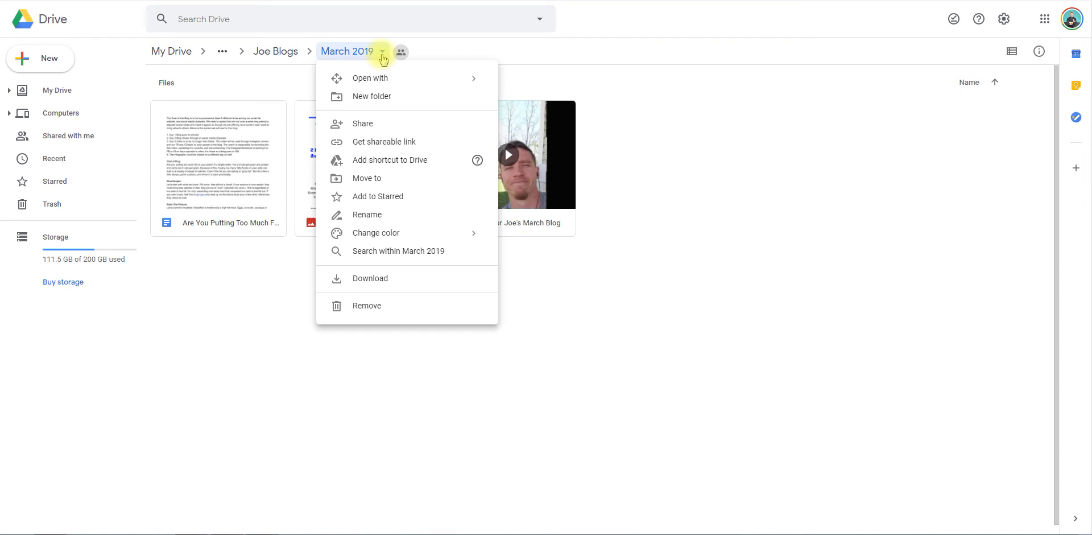
pyautogui.click(402, 147)
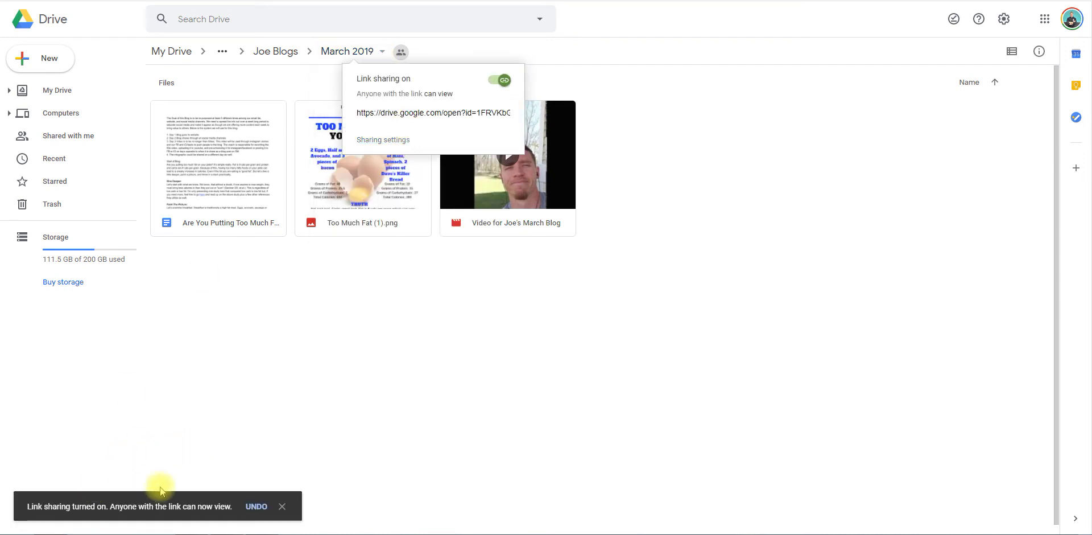
# - Go to the BFP Content folder, open the Breakaway Blog/Newsletter Library spreadsheet and examine its upload dates, content titles and access links
pyautogui.click(222, 51)
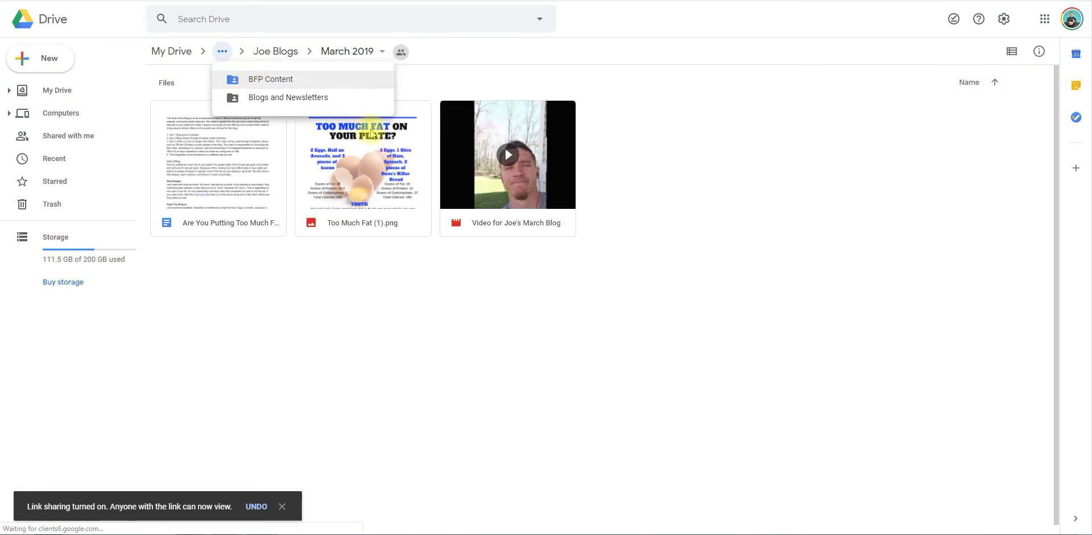
pyautogui.click(253, 82)
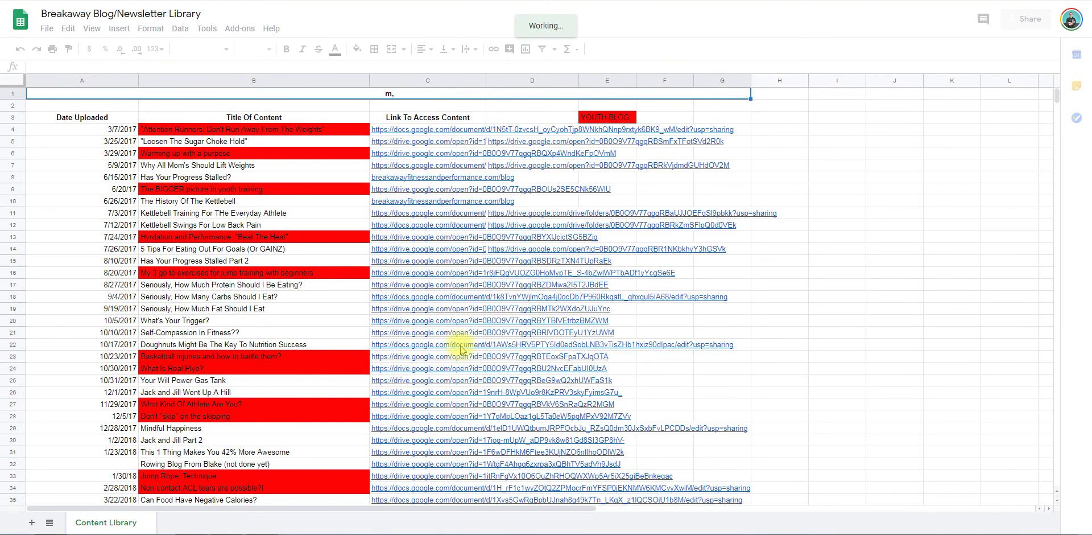
pyautogui.scroll(-5, 461, 350)
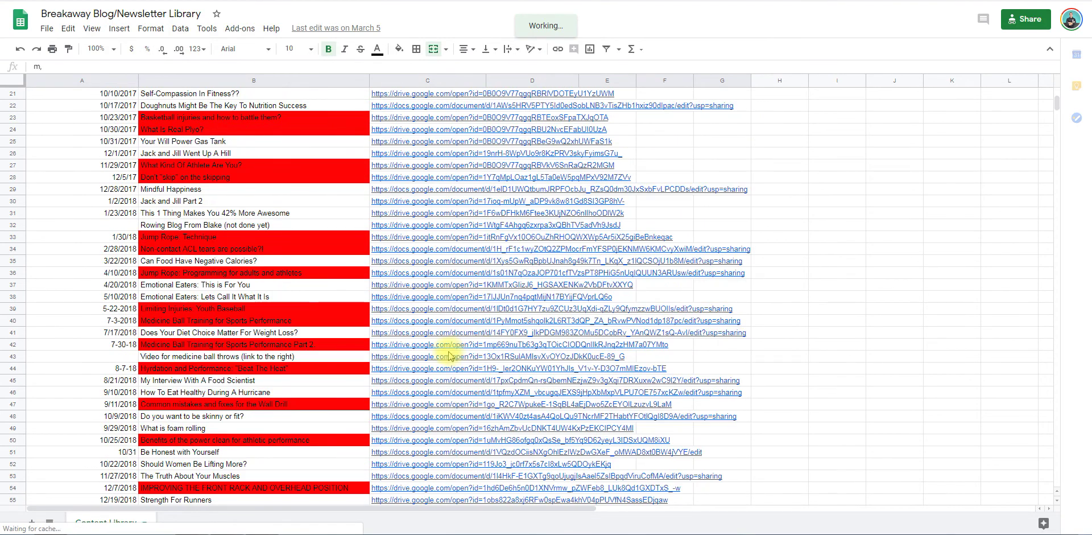
pyautogui.scroll(1, 449, 355)
pyautogui.scroll(-6, 448, 355)
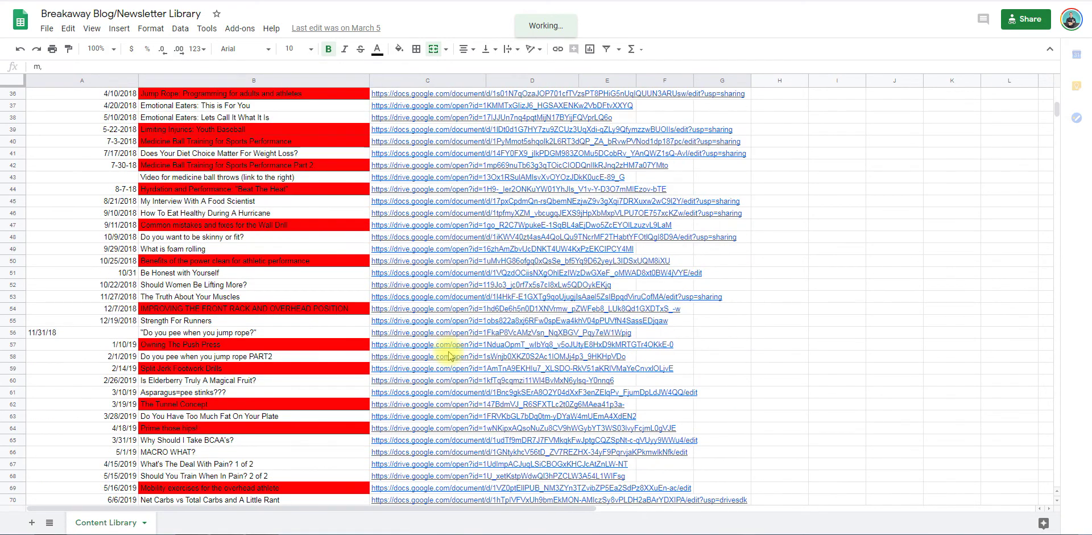
pyautogui.scroll(-6, 444, 351)
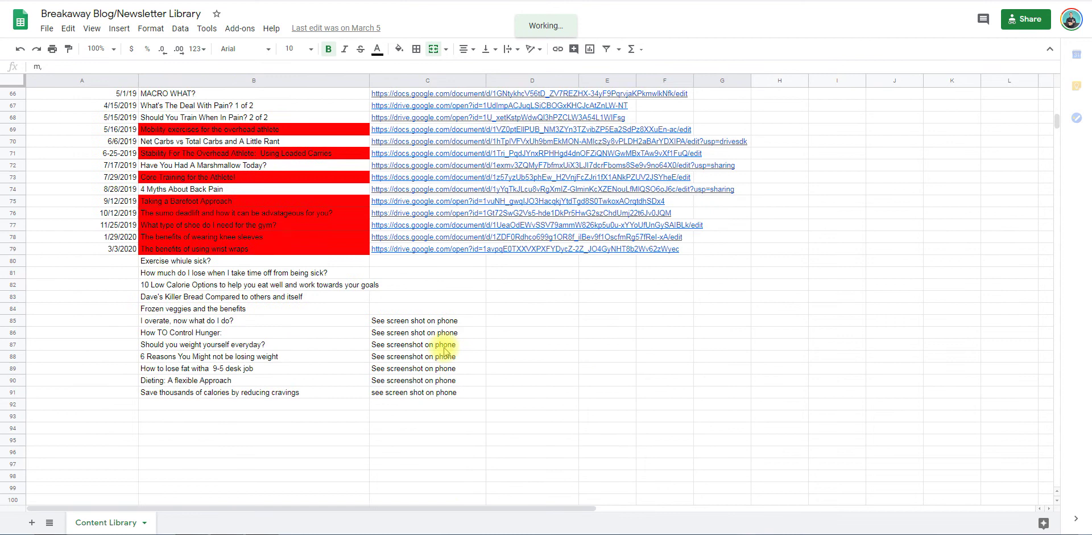
pyautogui.scroll(-1, 444, 351)
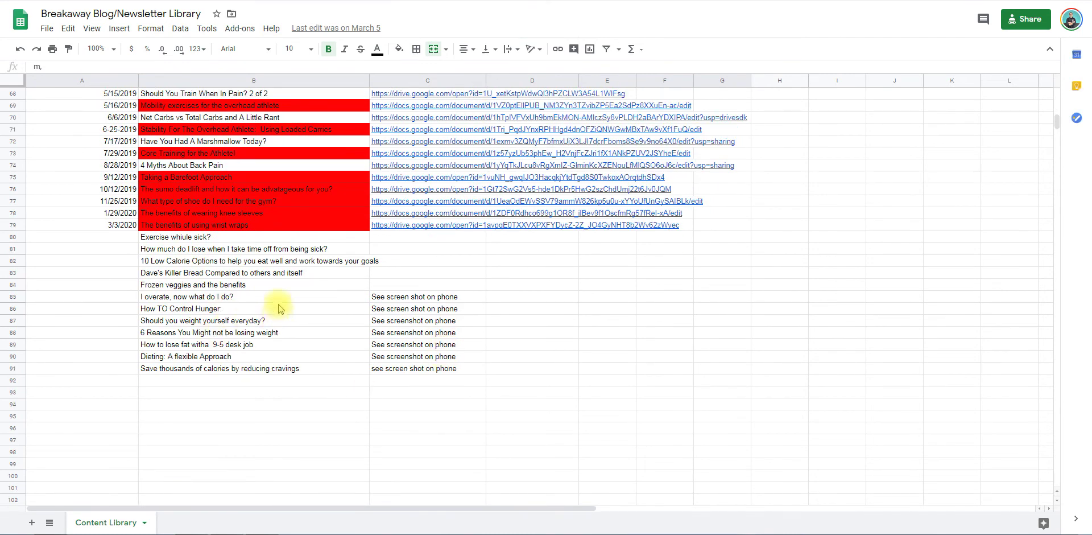
# - Enter a trial record in row 93 with the copied folder link, title "khgkgkgv" and date uploaded "222", and clear the record again
pyautogui.moveTo(279, 284); pyautogui.dragTo(297, 390)
pyautogui.click(298, 390)
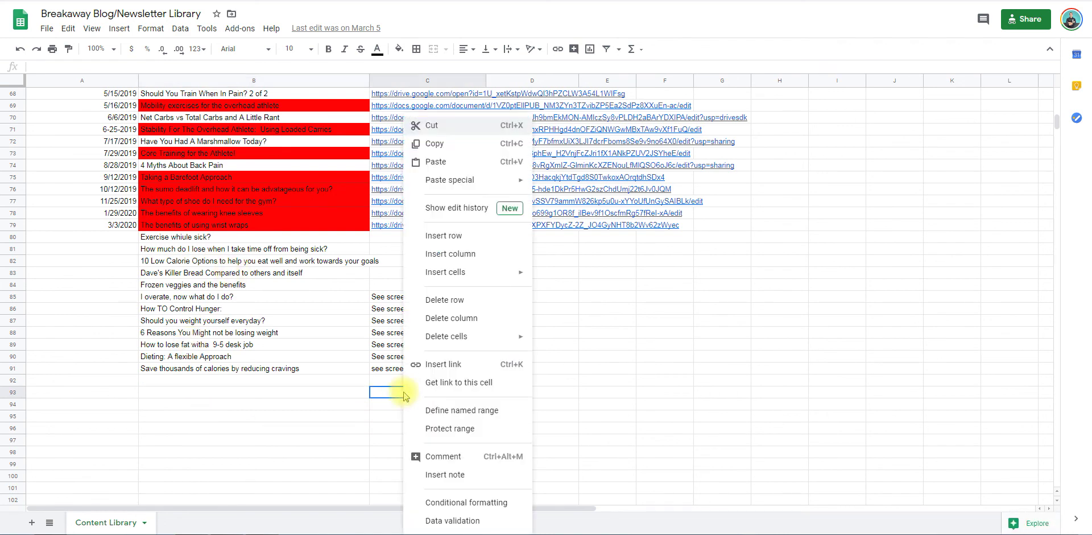
pyautogui.click(433, 161)
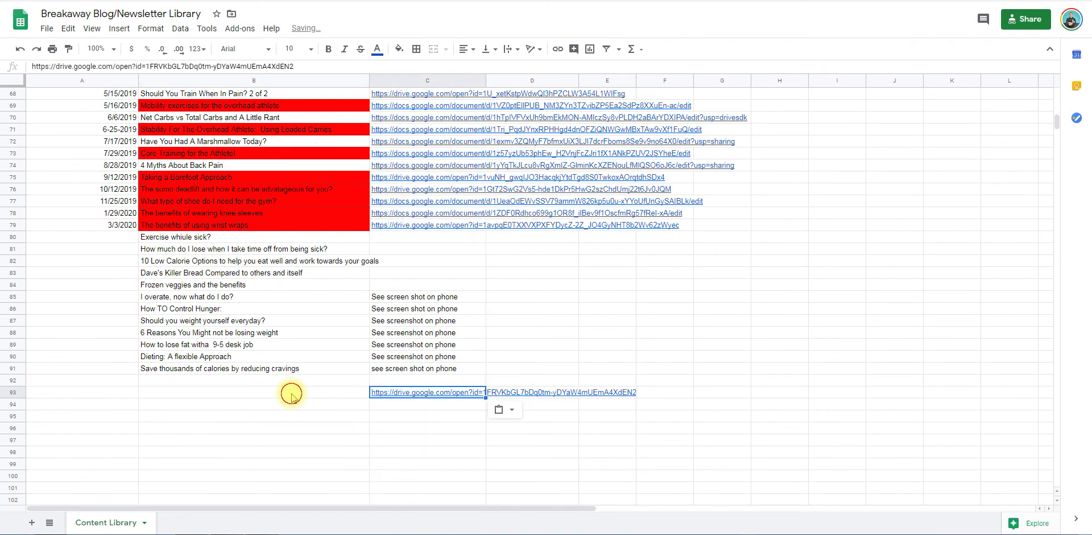
pyautogui.click(291, 394)
pyautogui.write('khgkgkgv')
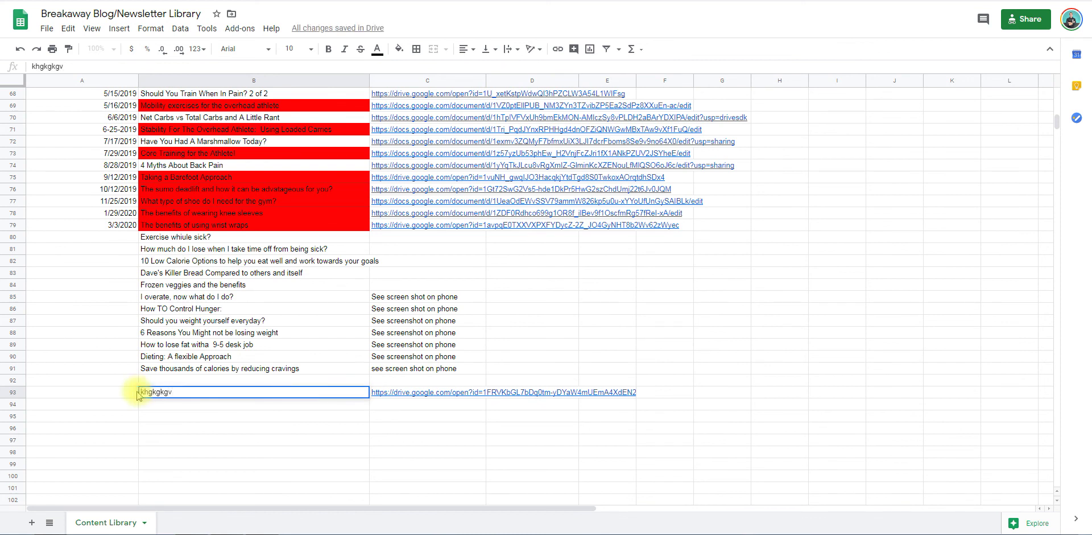
pyautogui.click(102, 398)
pyautogui.write('222')
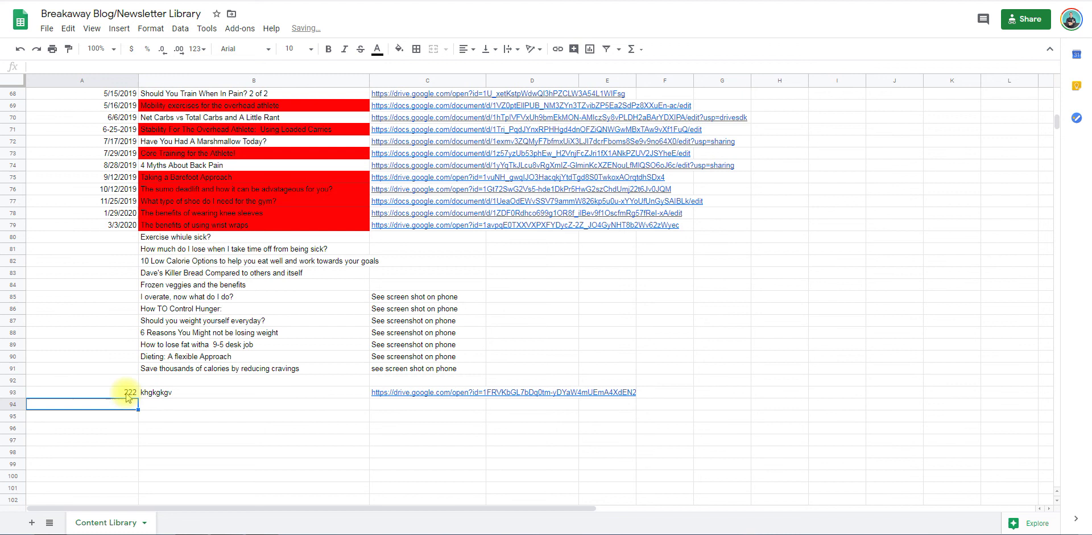
pyautogui.moveTo(121, 395); pyautogui.dragTo(452, 418)
pyautogui.press('Delete')
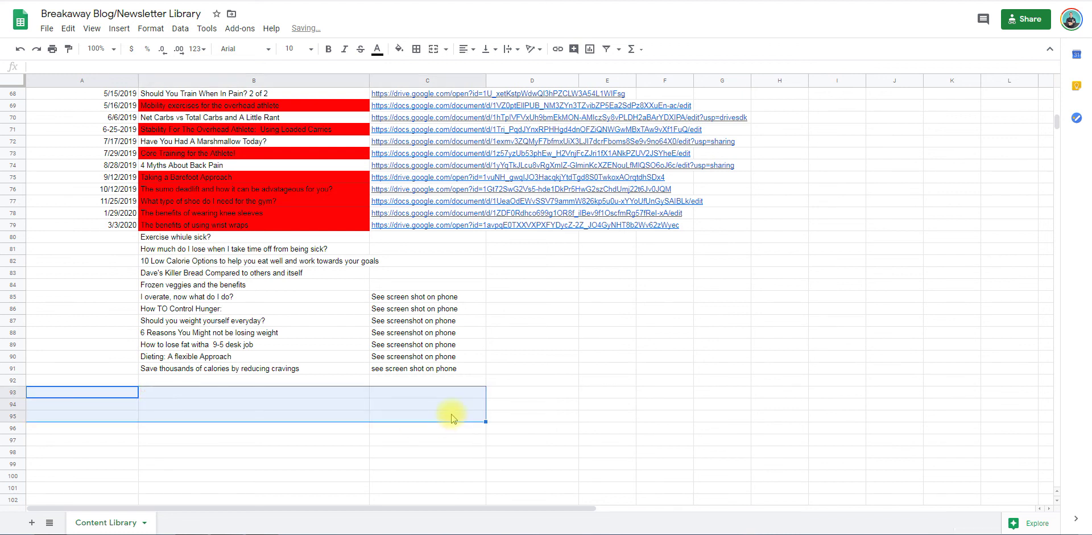